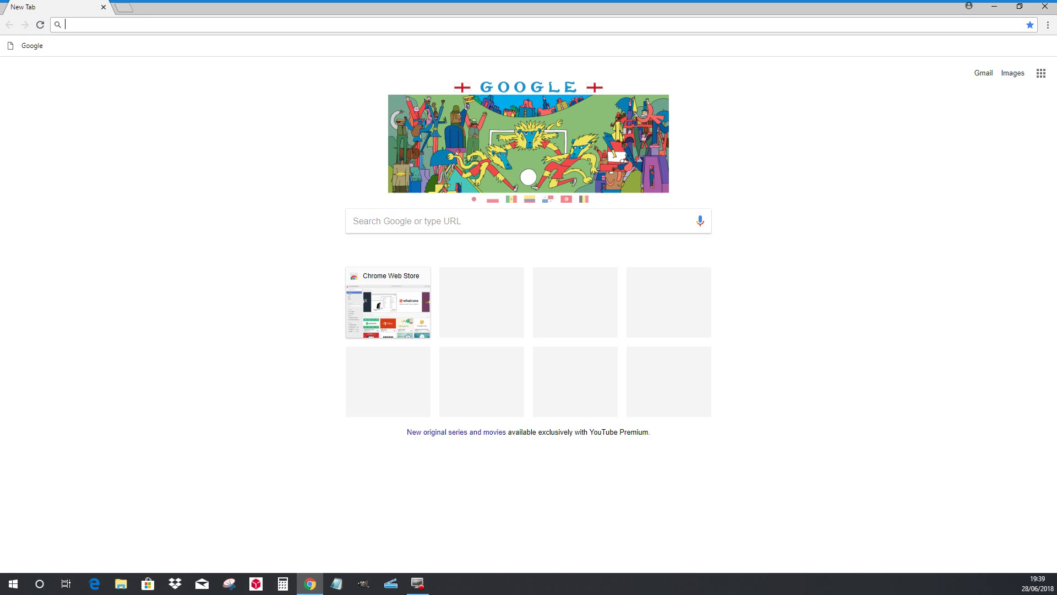
Search Google for 'Microsoft' completed to the Windows 10 media creation tool suggestion.
{"action": "left_click", "coordinate": [405, 220]}
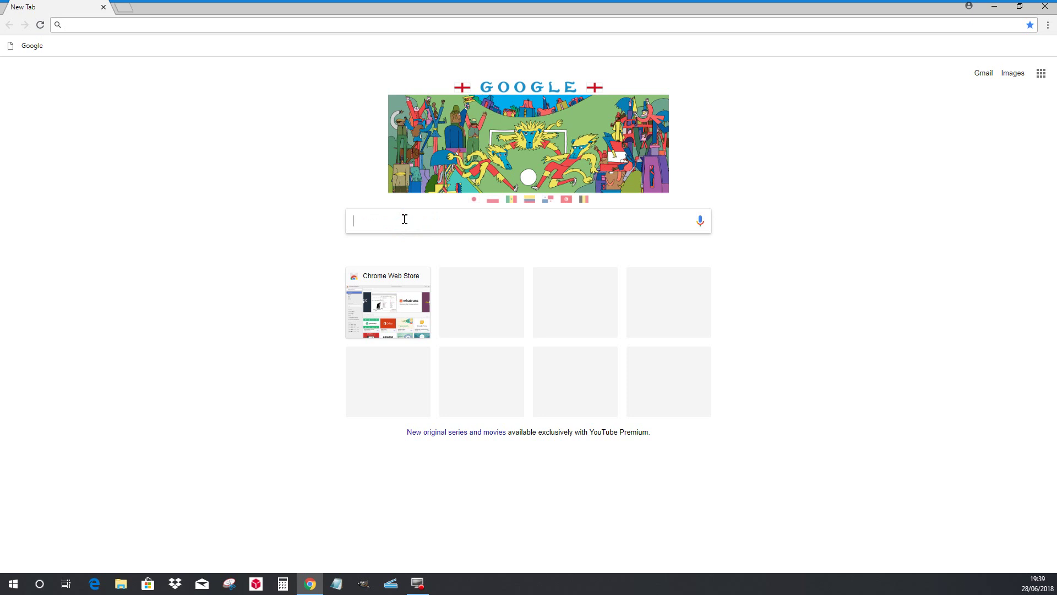
{"action": "type", "text": "Microsoft windows 10 media creation tool"}
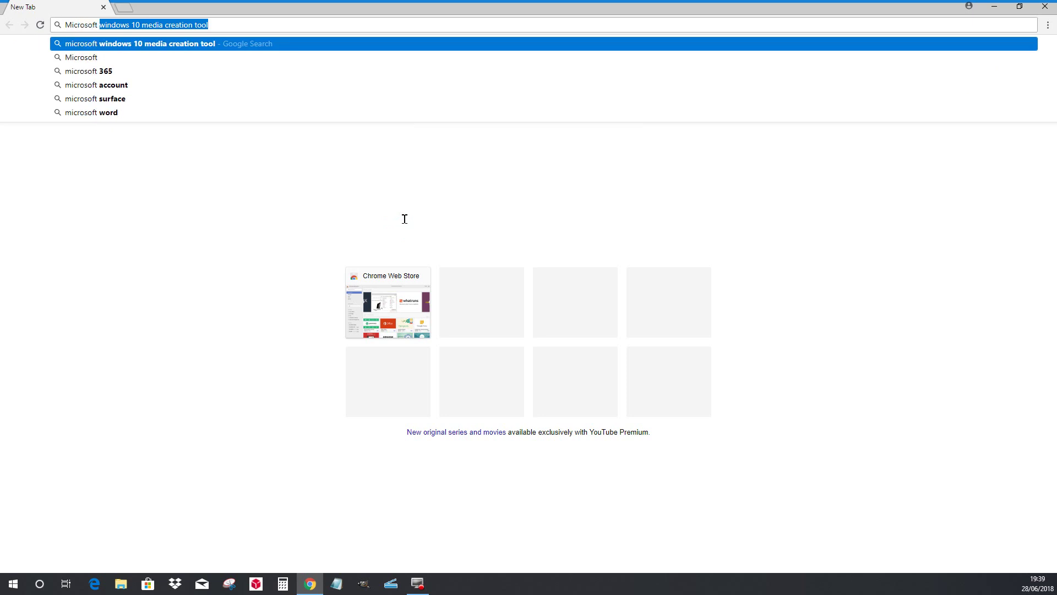
{"action": "key", "text": "End"}
{"action": "key", "text": "Return"}
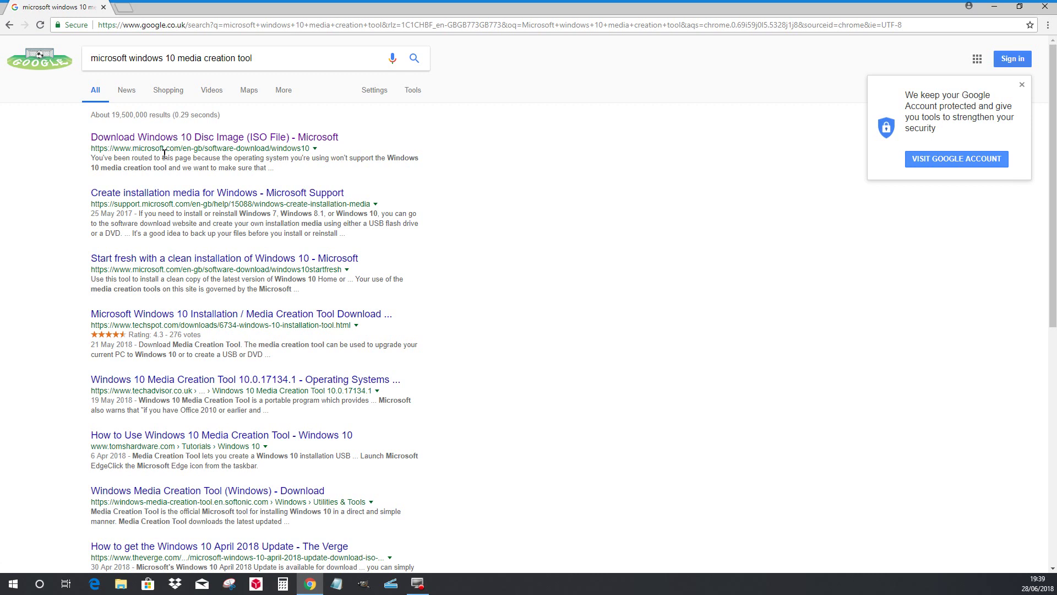
Open the 'Download Windows 10 Disc Image (ISO File) - Microsoft' result.
{"action": "left_click", "coordinate": [162, 137]}
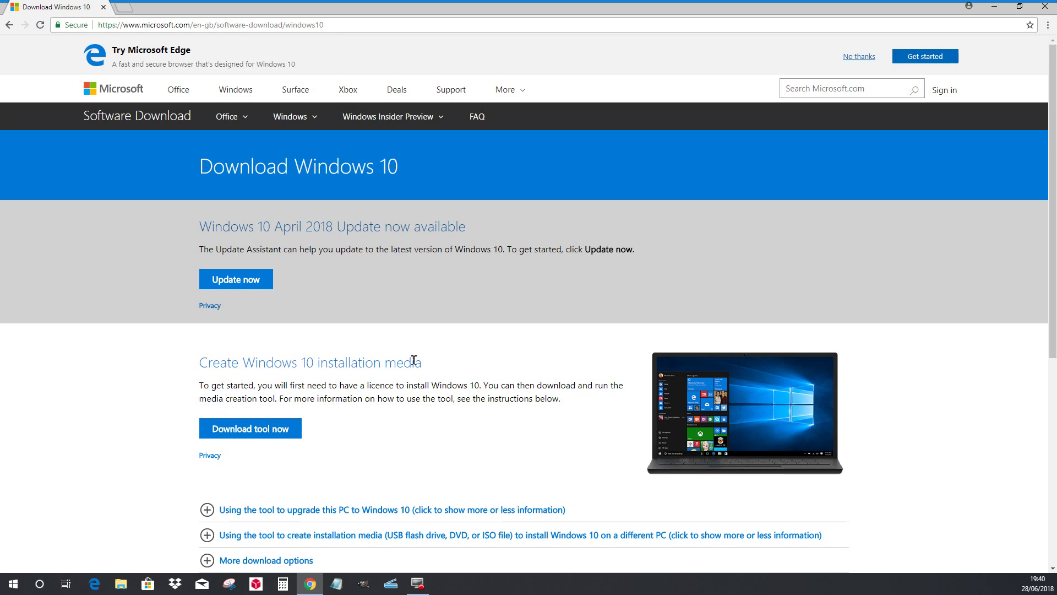
Download MediaCreationTool under 'Create Windows 10 installation media'.
{"action": "left_click", "coordinate": [251, 428]}
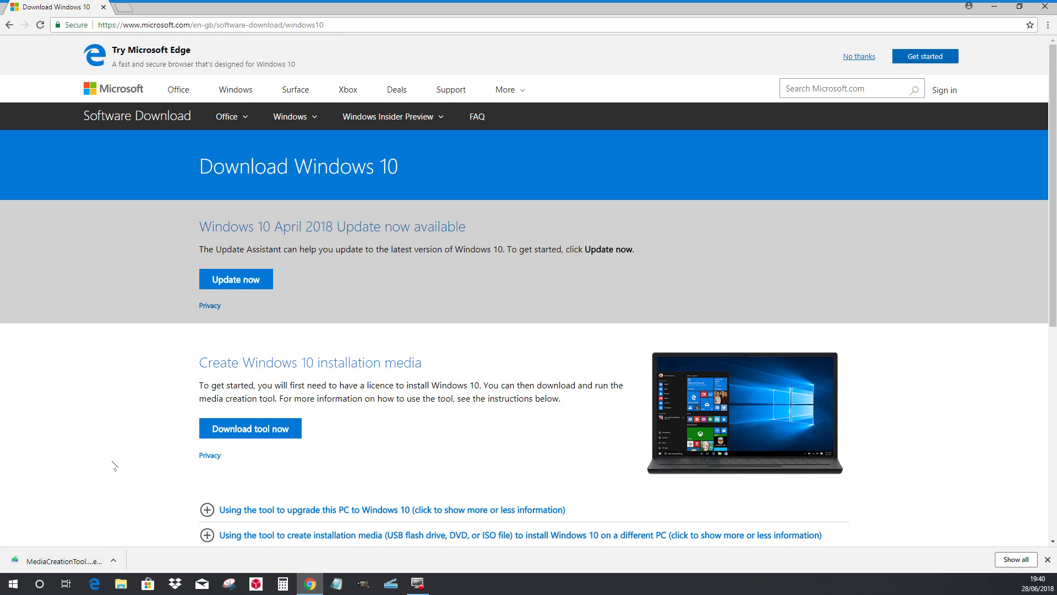
Run the downloaded MediaCreationTool from Chrome's download bar.
{"action": "left_click", "coordinate": [115, 560]}
{"action": "left_click", "coordinate": [132, 493]}
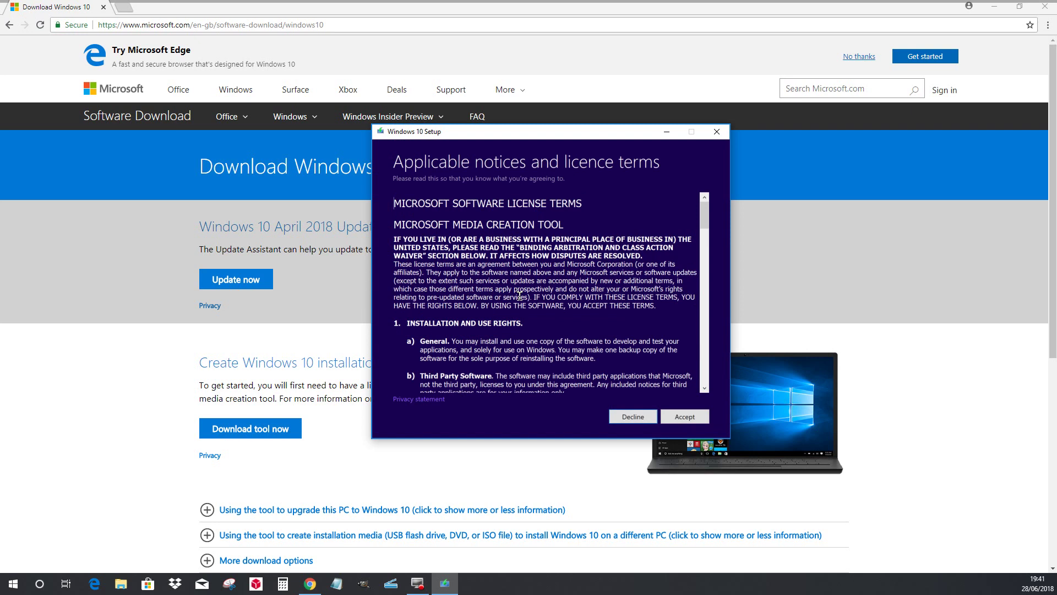
Accept the Windows 10 Setup licence terms.
{"action": "key", "text": "Return"}
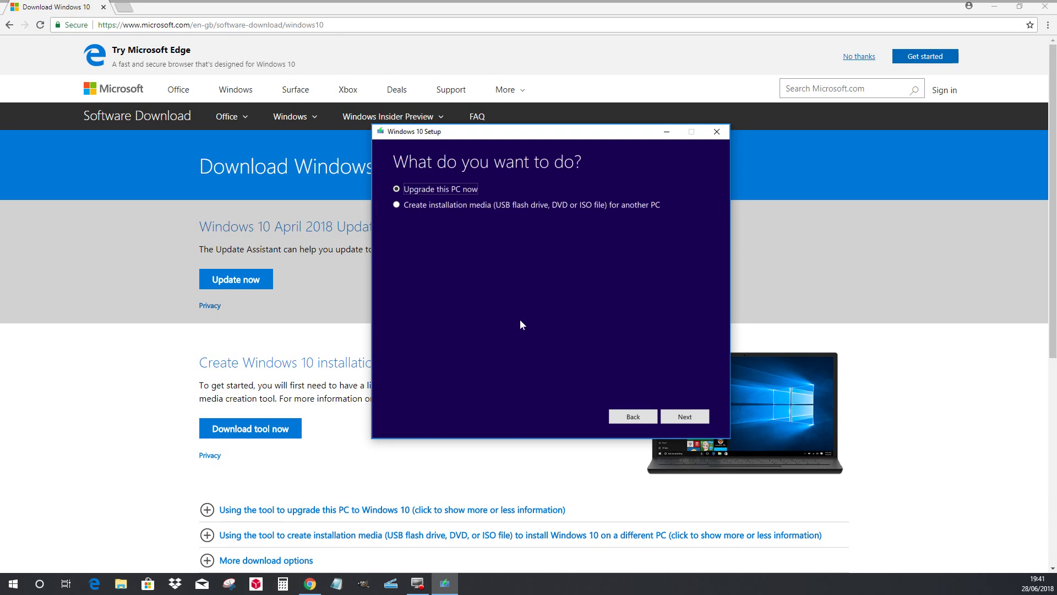
Choose to create installation media for another PC with default language, edition and architecture.
{"action": "left_click", "coordinate": [403, 204]}
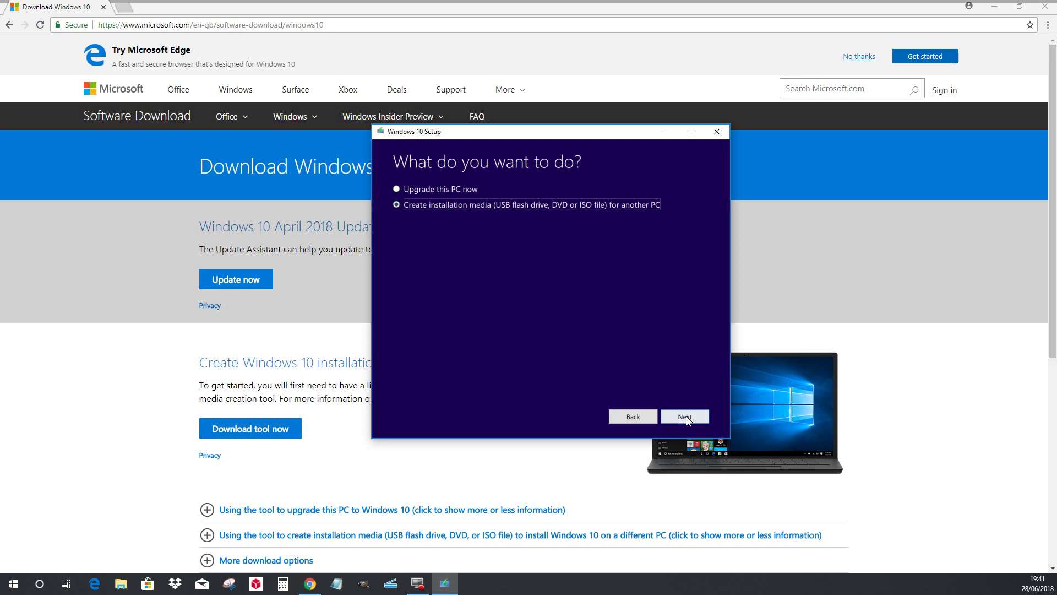
{"action": "left_click", "coordinate": [685, 416]}
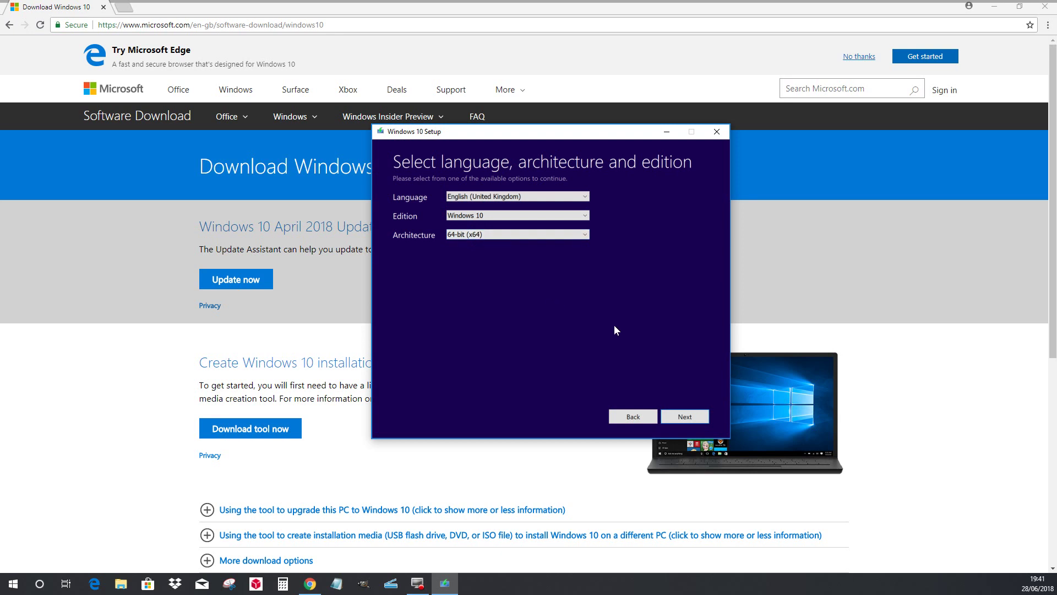
{"action": "left_click", "coordinate": [686, 417]}
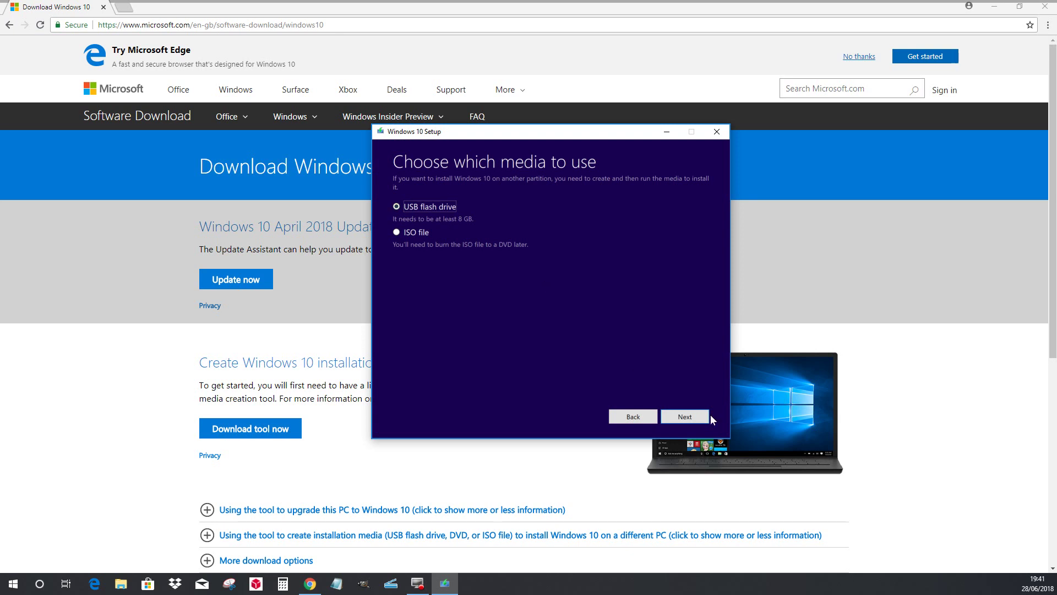
Target USB flash drive G: (No Label) and start the Windows 10 download.
{"action": "left_click", "coordinate": [694, 418]}
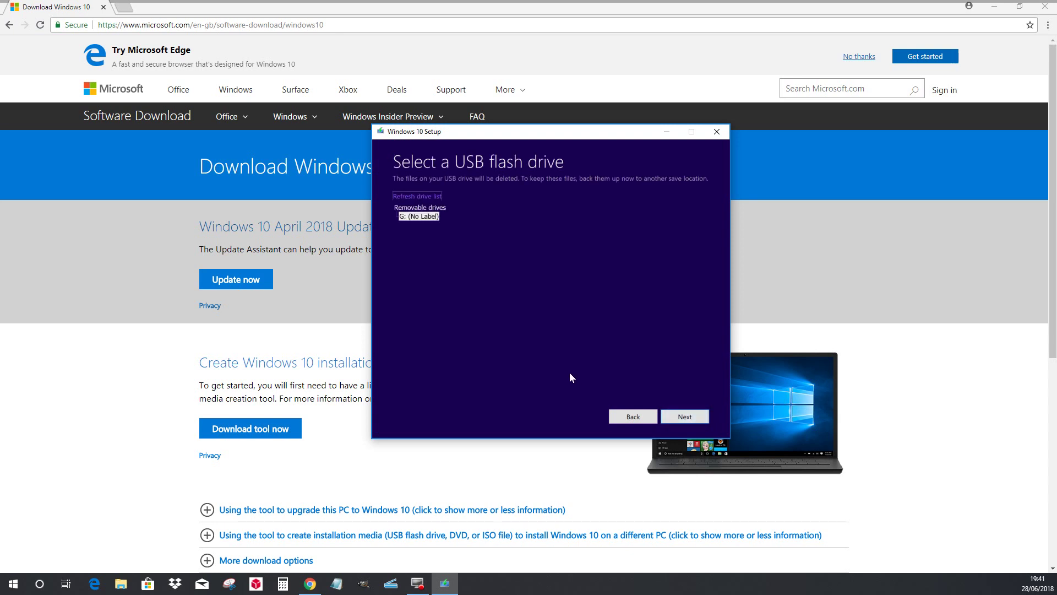
{"action": "left_click", "coordinate": [424, 222]}
{"action": "left_click", "coordinate": [684, 416]}
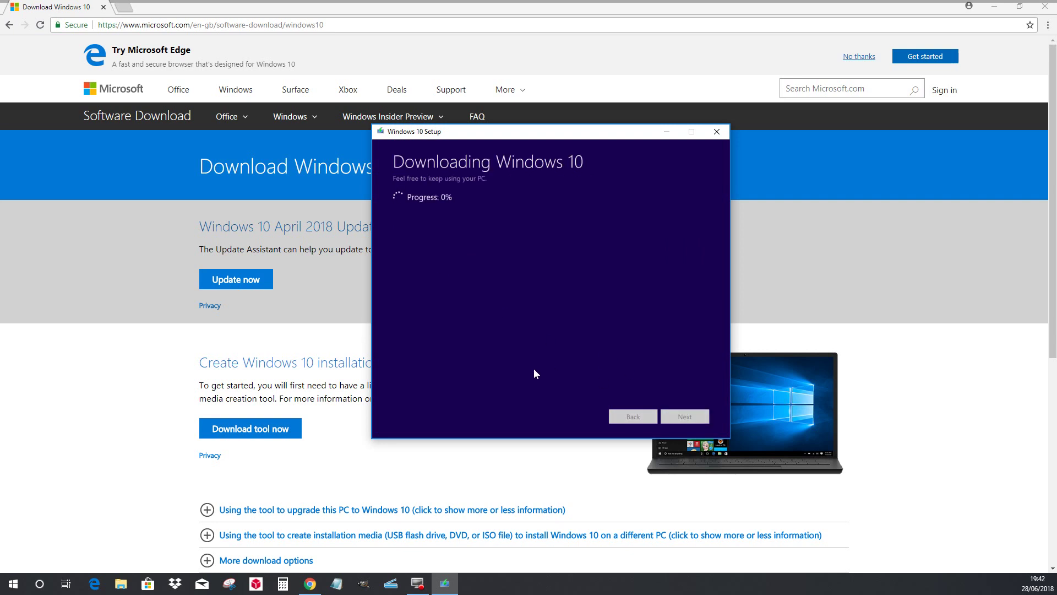